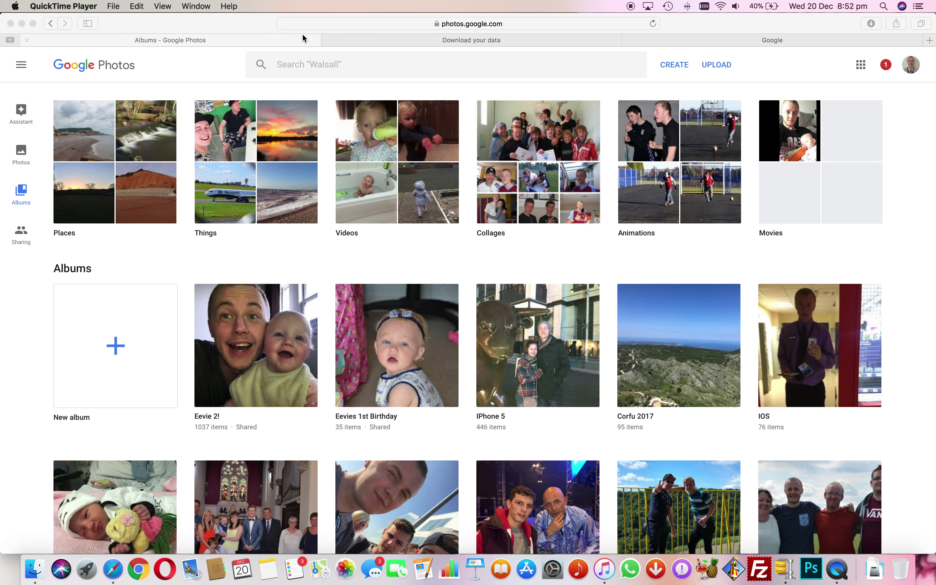
Step: Open the Corfu 2017 album and look at its options for downloading the whole album
click(301, 33)
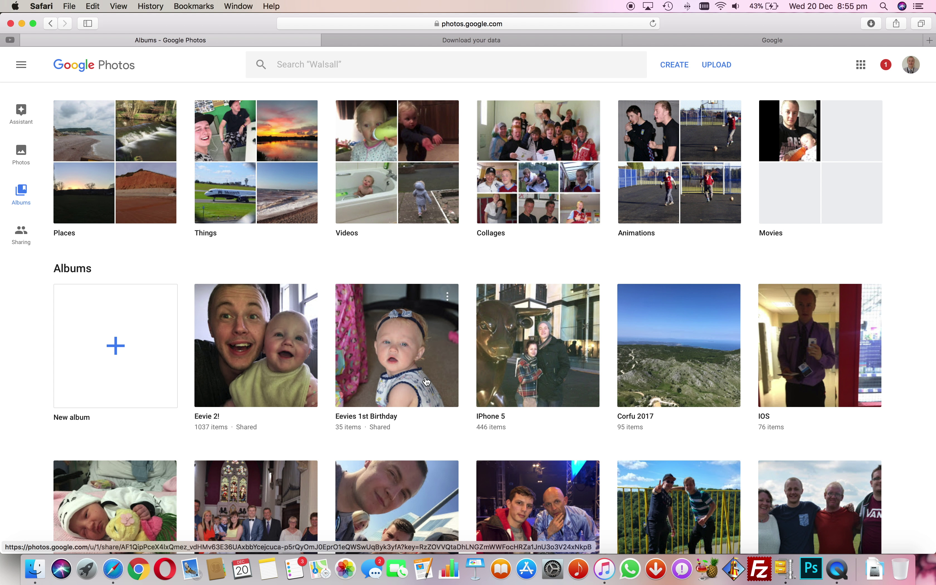
click(673, 359)
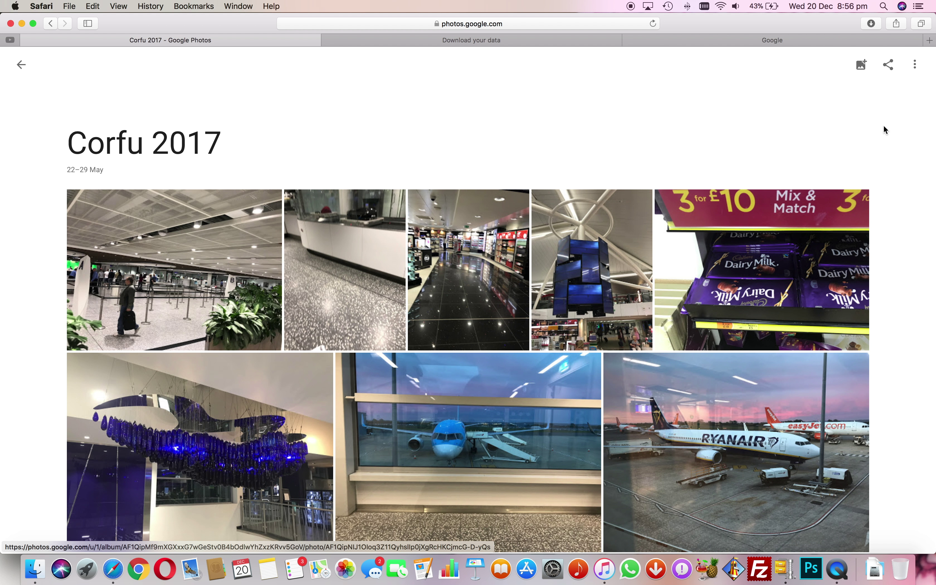
click(916, 69)
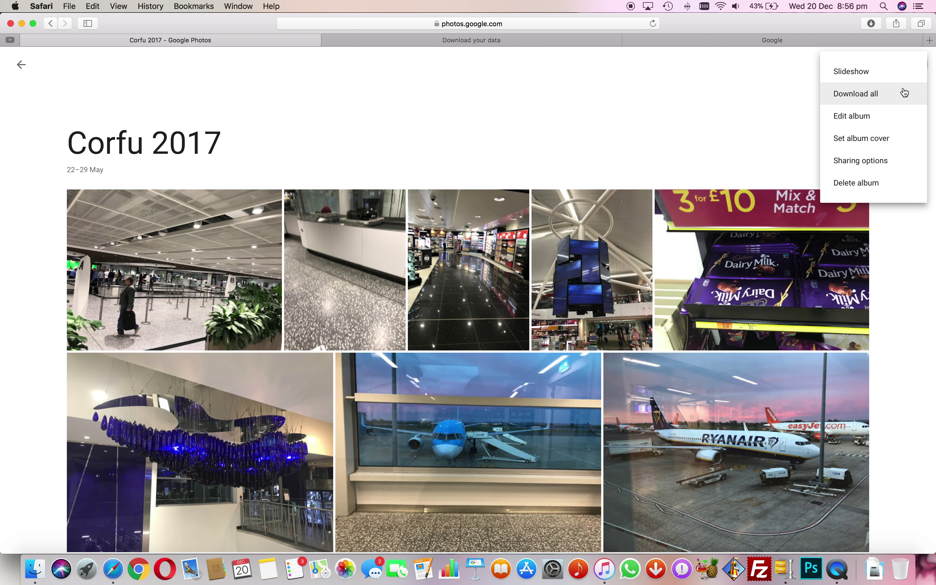
click(811, 93)
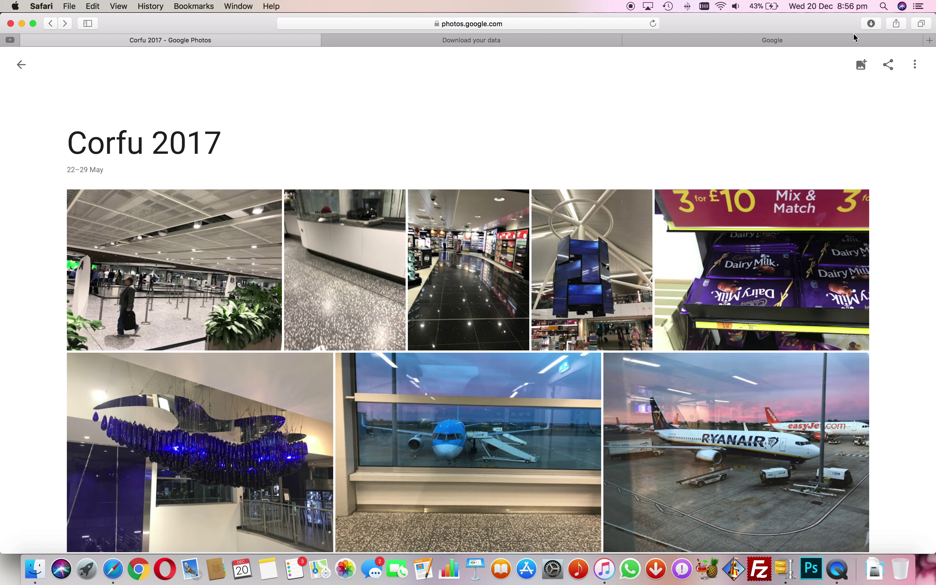
Step: Clear the browser's downloads list and return from the Corfu 2017 album to the albums overview
click(872, 22)
click(892, 48)
click(56, 26)
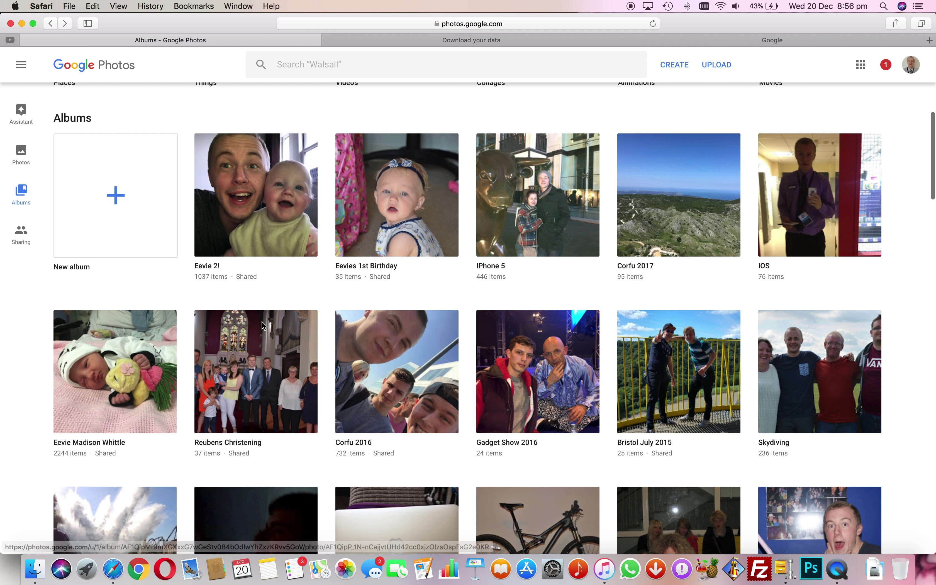
Step: Open the shared baby album with 2244 items, download all its photos, and check the download's progress
click(114, 426)
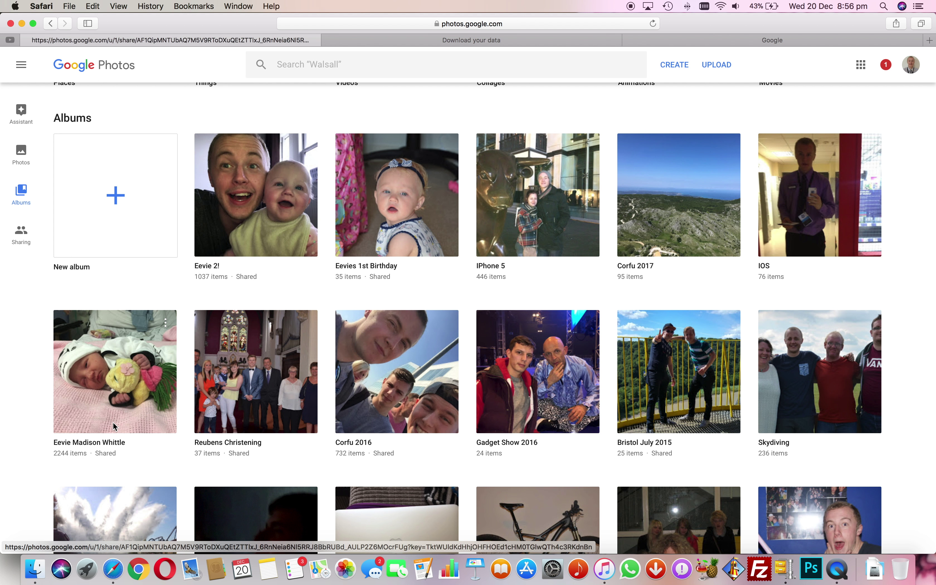
click(52, 25)
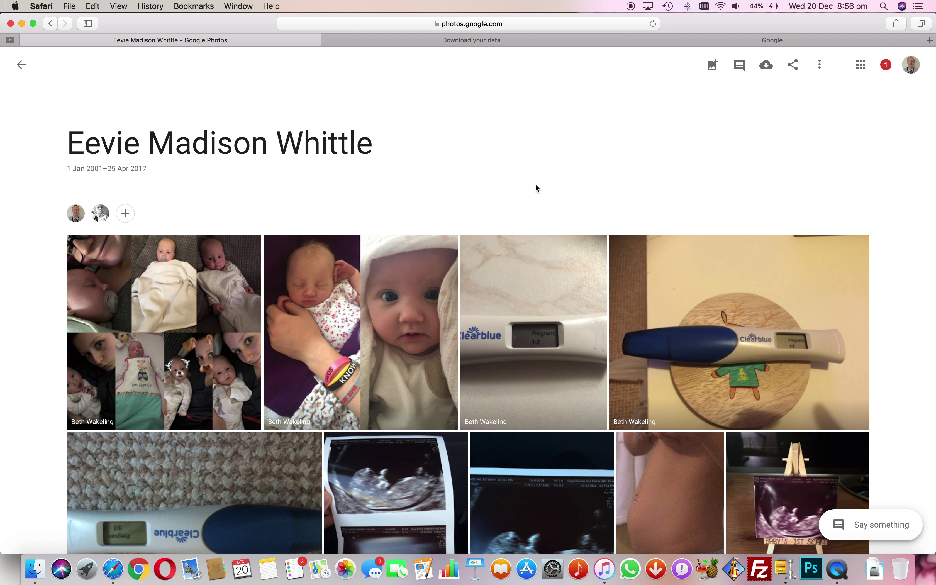
click(819, 65)
click(807, 98)
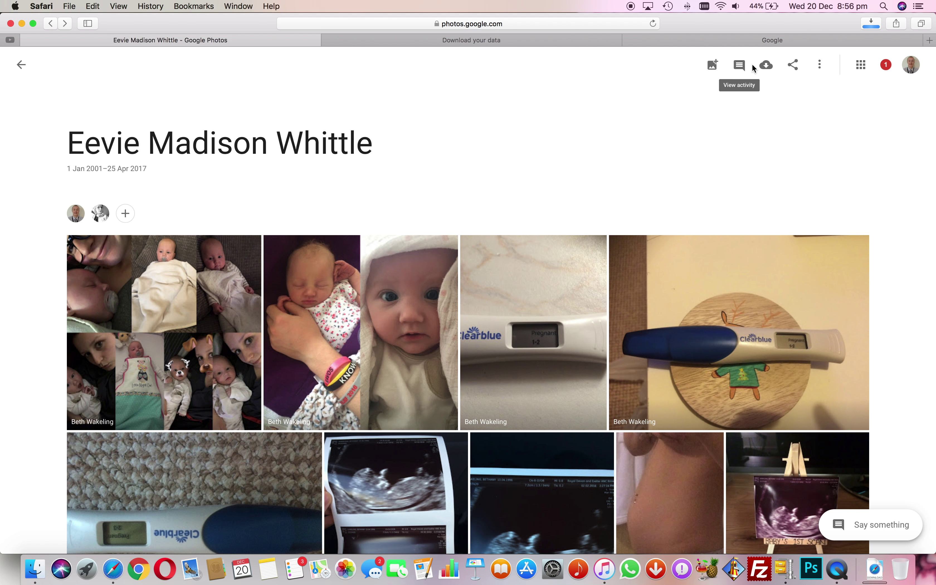
click(872, 25)
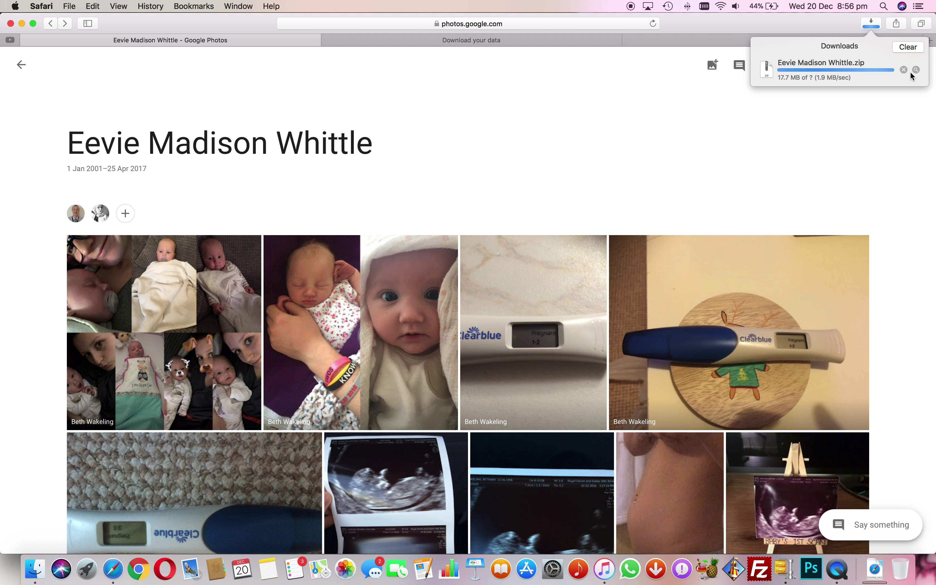
Step: Go to My Account from the Google home page and open the options to delete the account or services
click(525, 41)
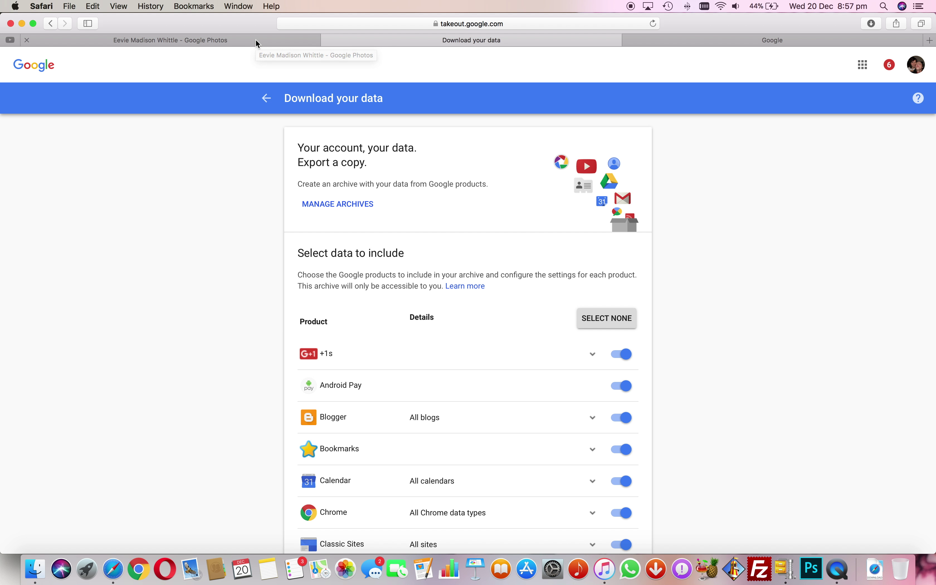
click(673, 35)
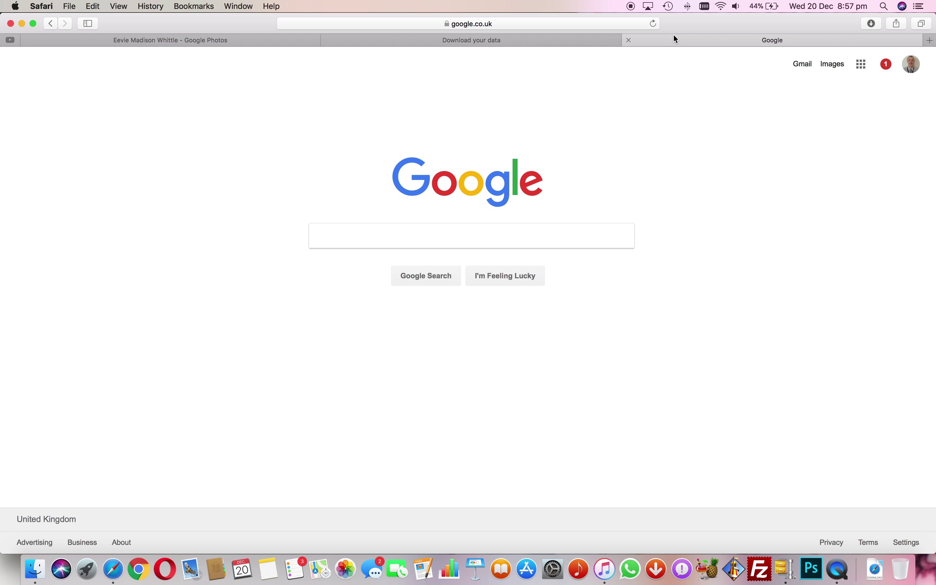
click(904, 66)
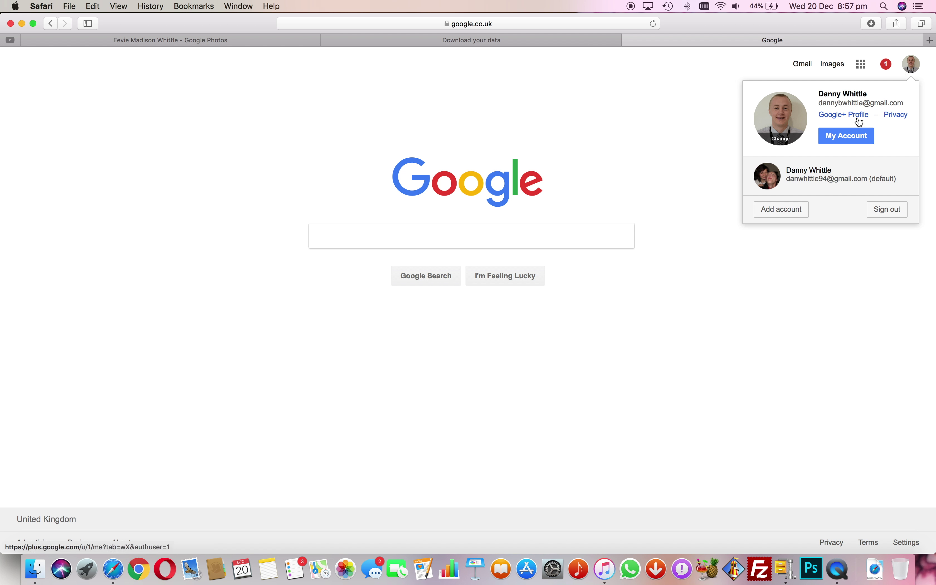
click(832, 139)
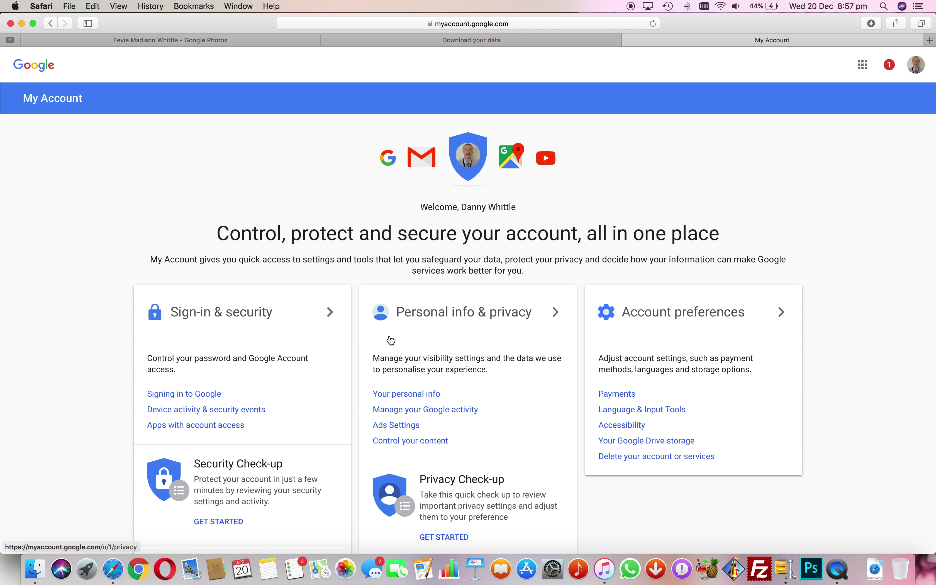
click(640, 458)
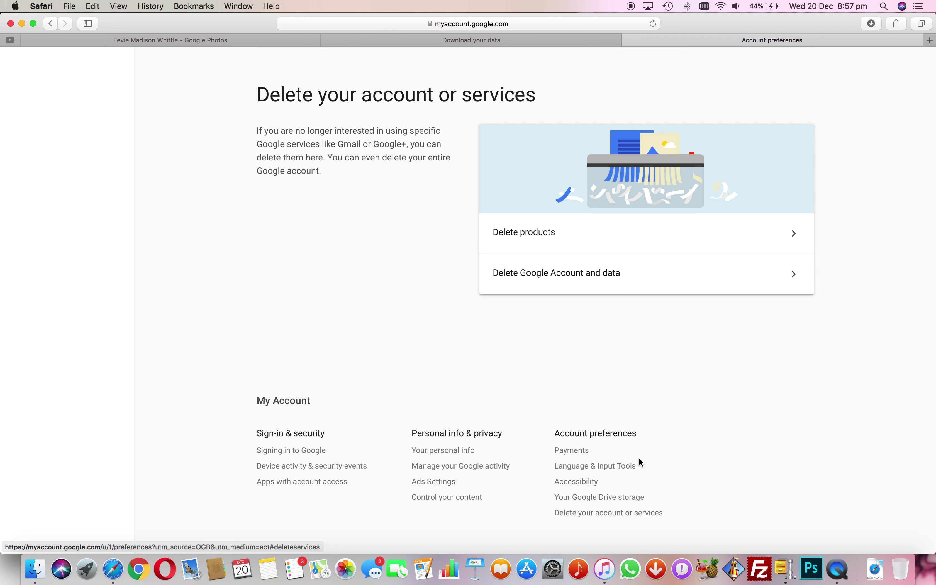
Step: Open Delete Google Account and data, verify with the account password, view the deletion page, and close it
click(599, 281)
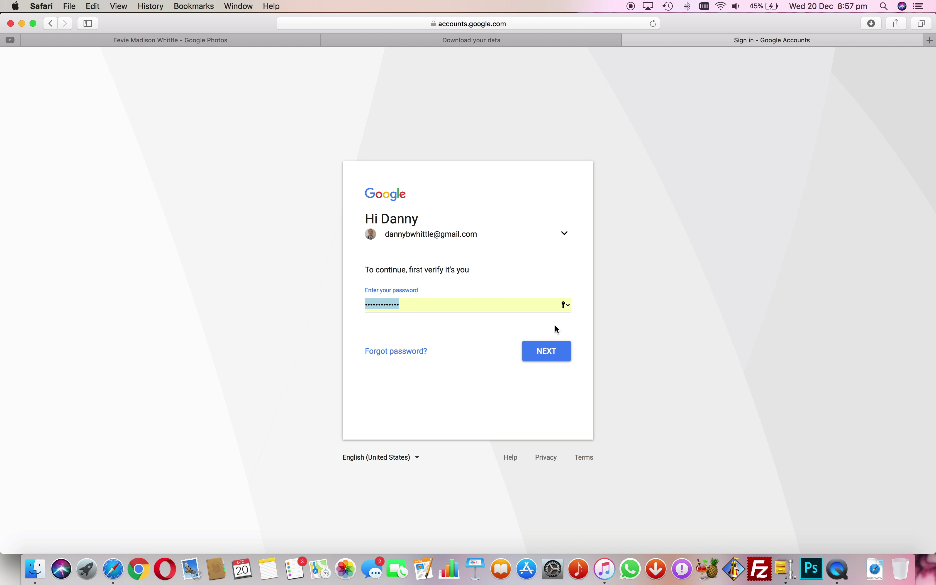
click(543, 351)
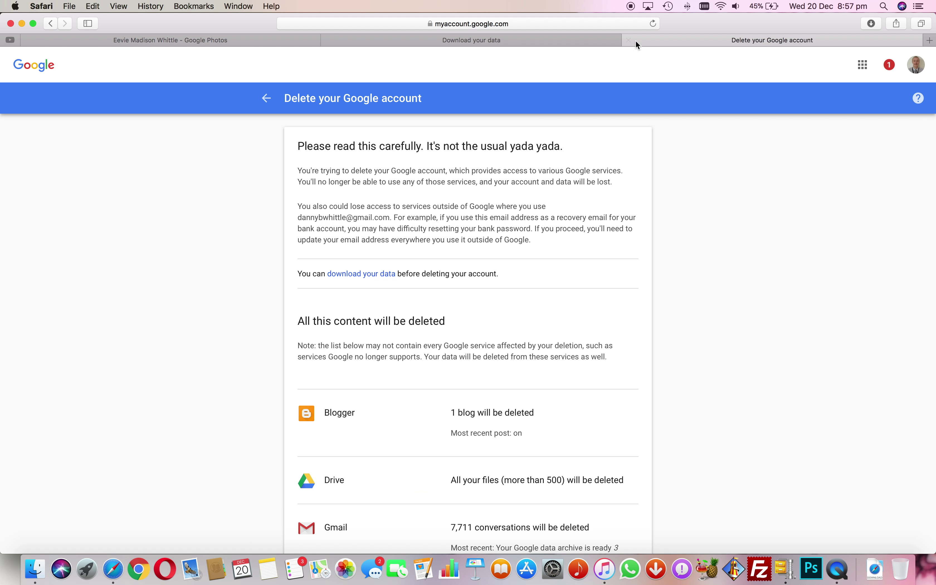
click(628, 40)
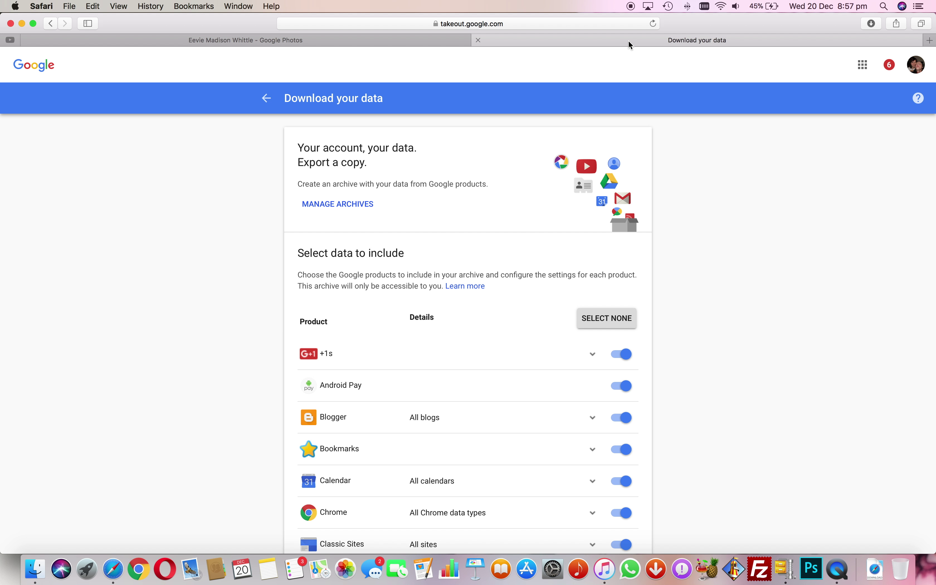
Step: Deselect all products in the data export and include only Google Photos
scroll(530, 195, down, 3)
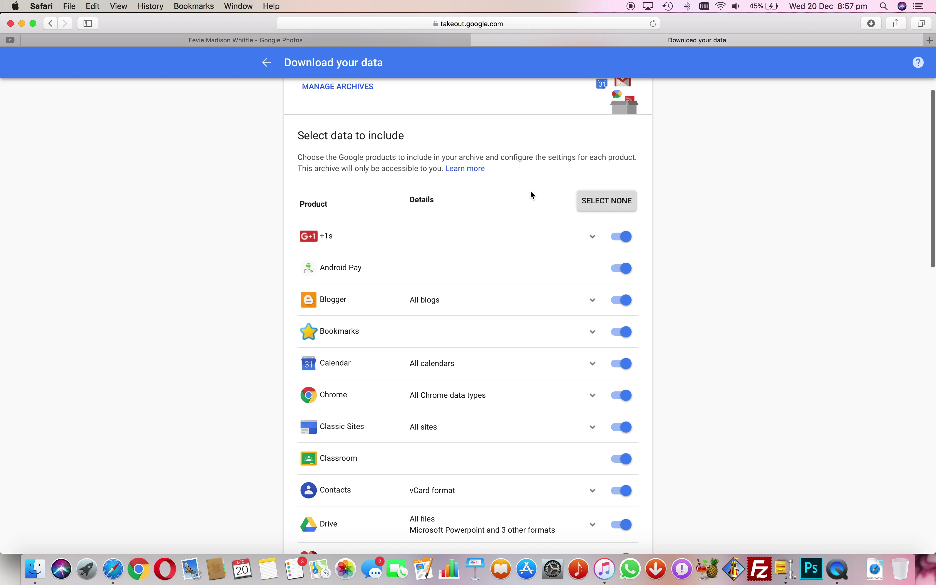
click(599, 209)
scroll(600, 214, down, 4)
scroll(599, 214, down, 2)
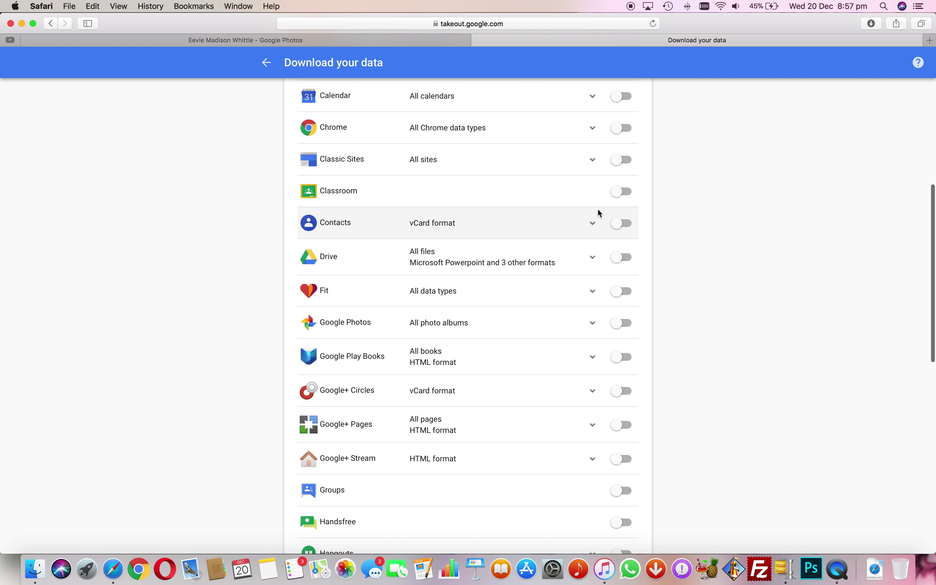
click(619, 324)
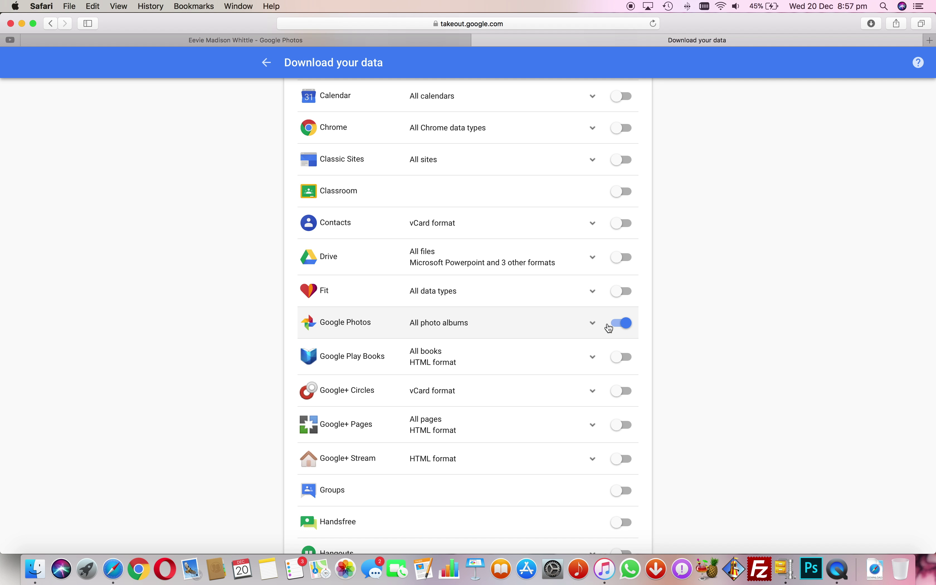
Step: Expand the Google Photos export details, choose Select photo albums, and look through the album list
click(594, 323)
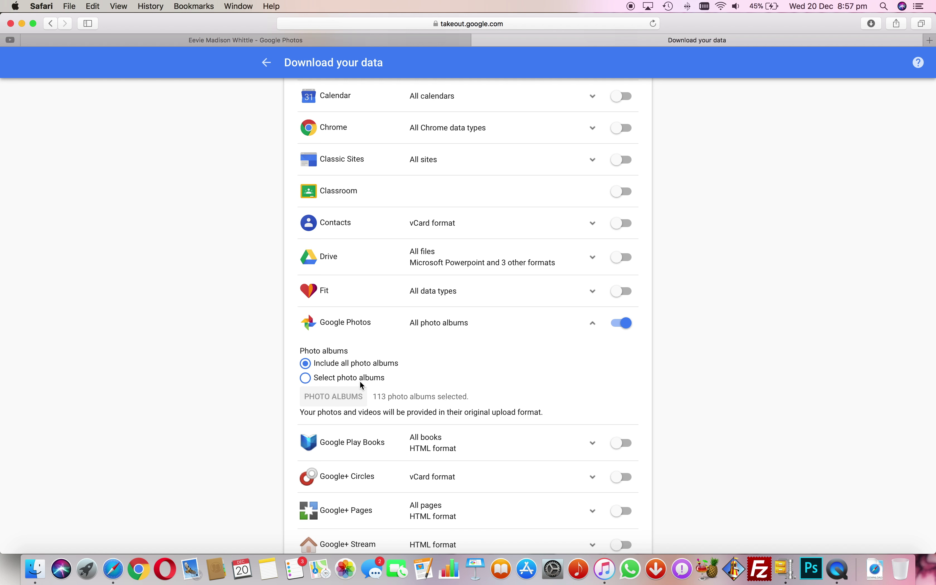
click(361, 382)
scroll(460, 409, down, 1)
scroll(458, 409, down, 3)
scroll(458, 409, up, 5)
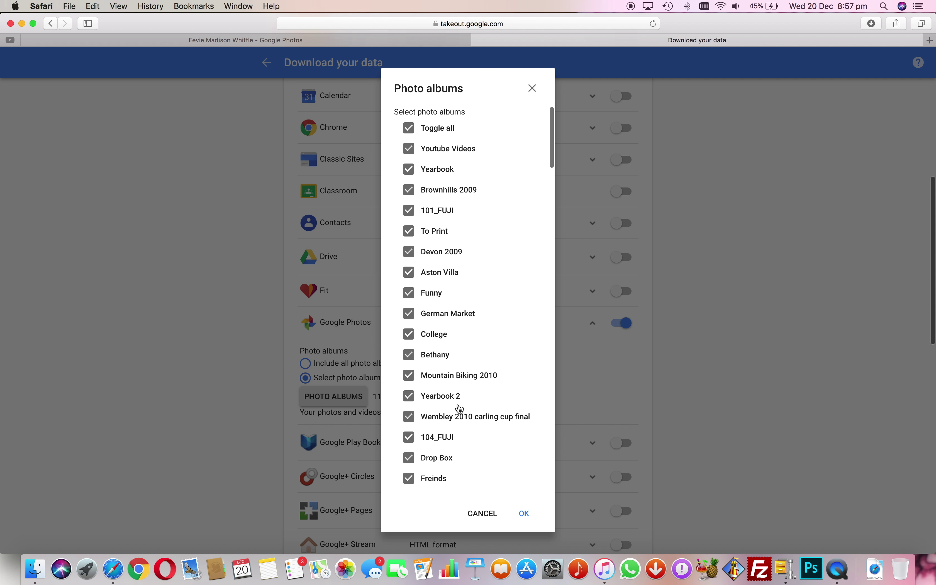
Step: Try deselecting all photo albums at once, browse the list, and cancel the album selection
click(422, 135)
scroll(423, 388, down, 5)
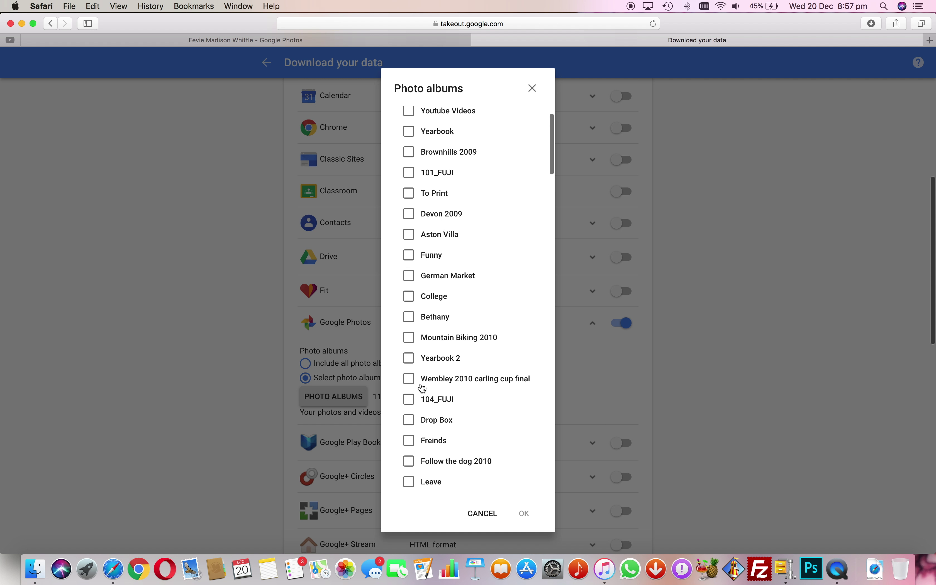
scroll(508, 444, up, 5)
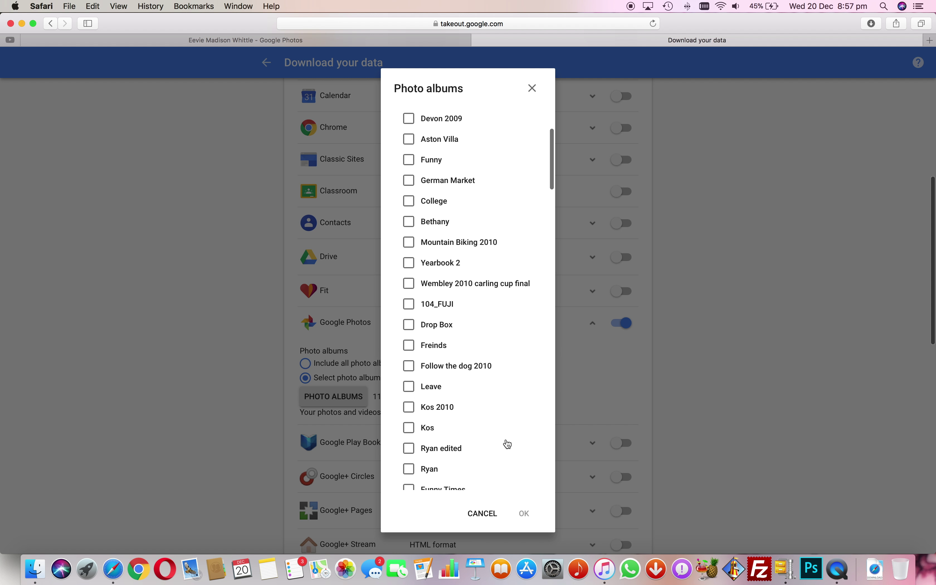
scroll(507, 444, down, 8)
scroll(507, 444, down, 6)
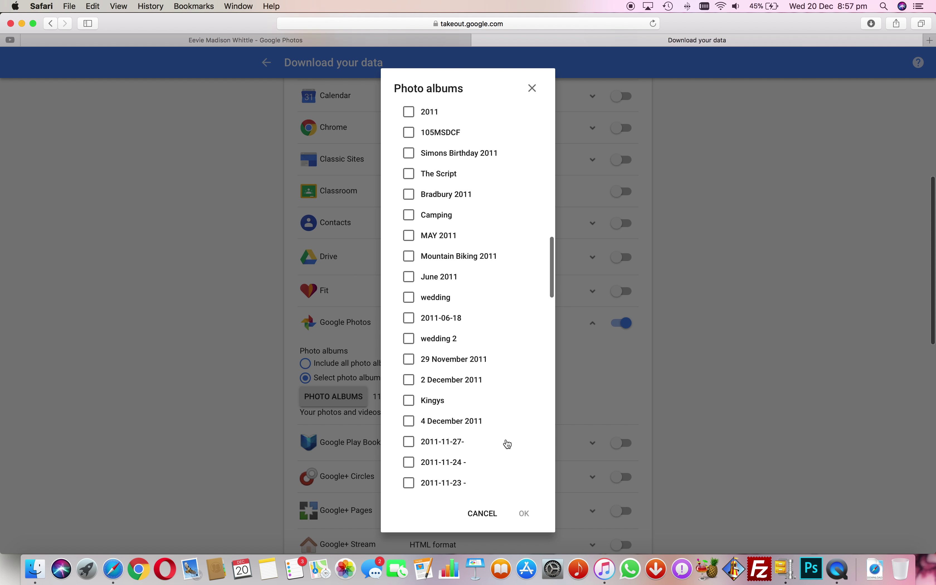
click(498, 513)
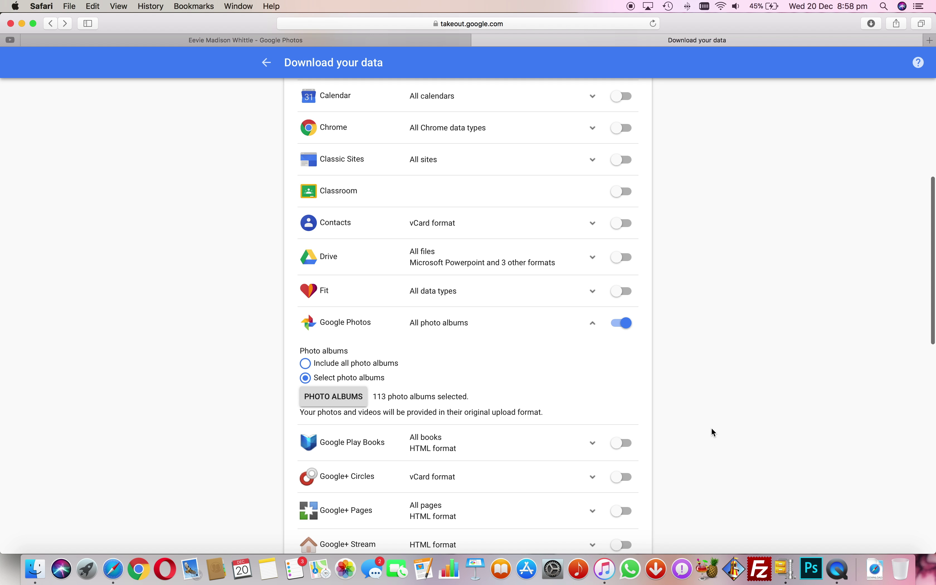
Step: Switch the data export page to the other personal Google account and open its existing archives
scroll(712, 426, up, 10)
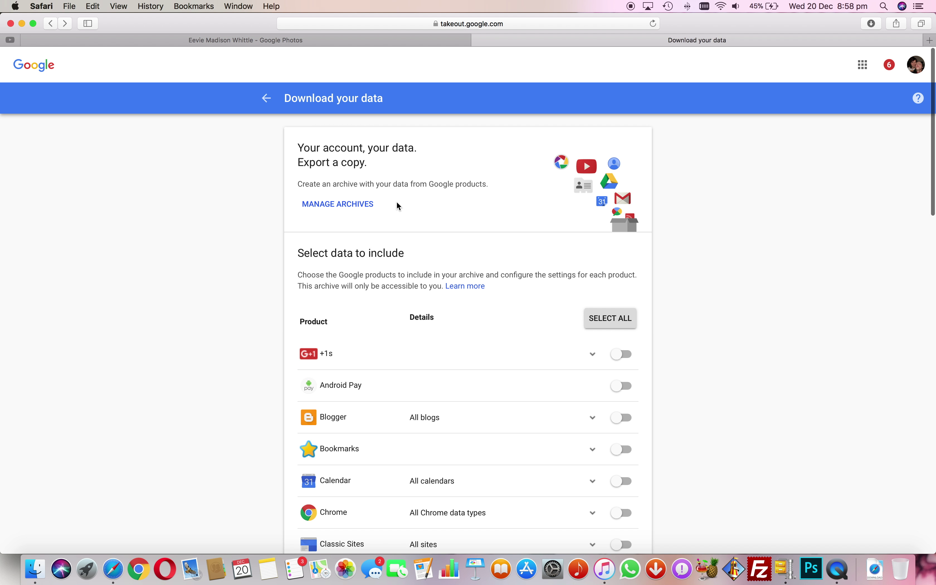
click(916, 65)
click(844, 167)
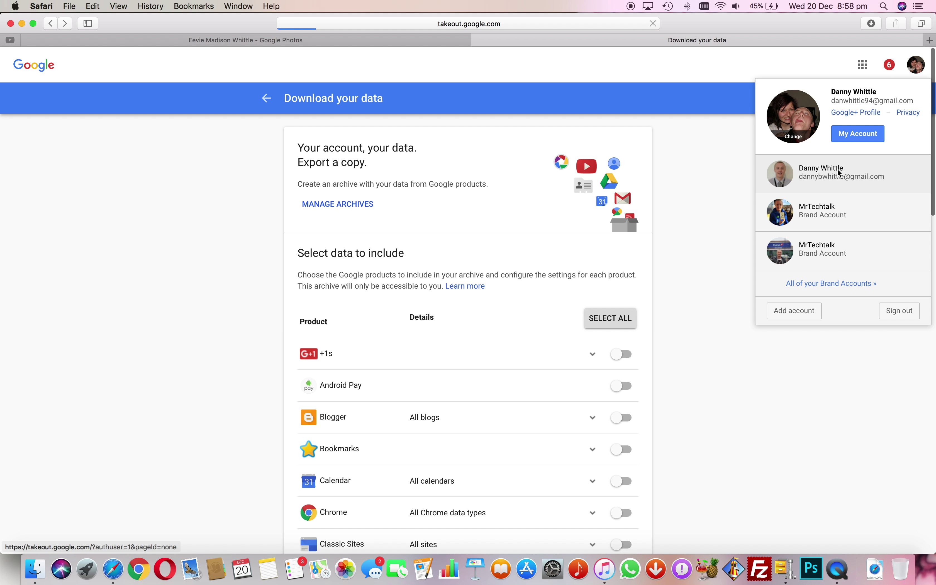
click(352, 211)
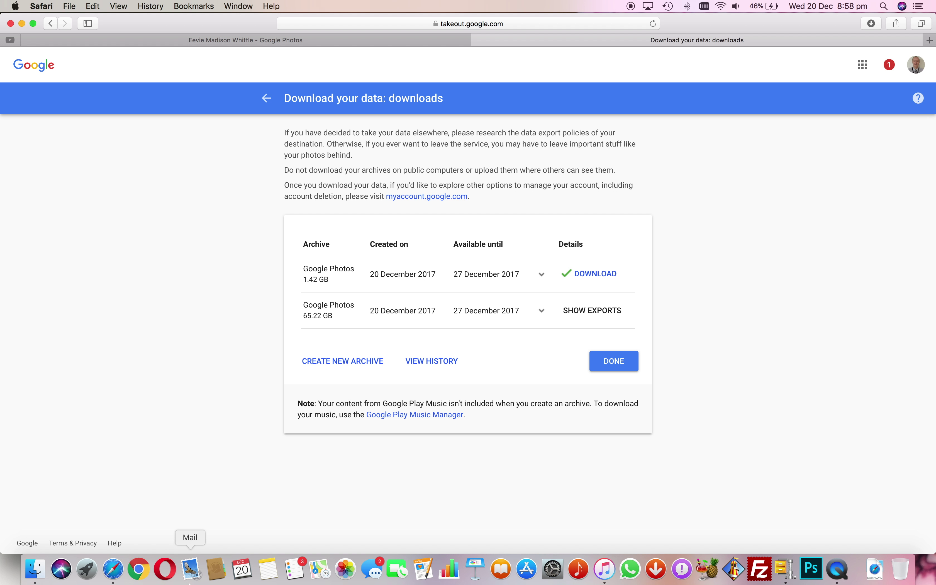
Step: Show the exports of the 65.22 GB Google Photos archive, review its two download parts, and close the dialog
click(572, 311)
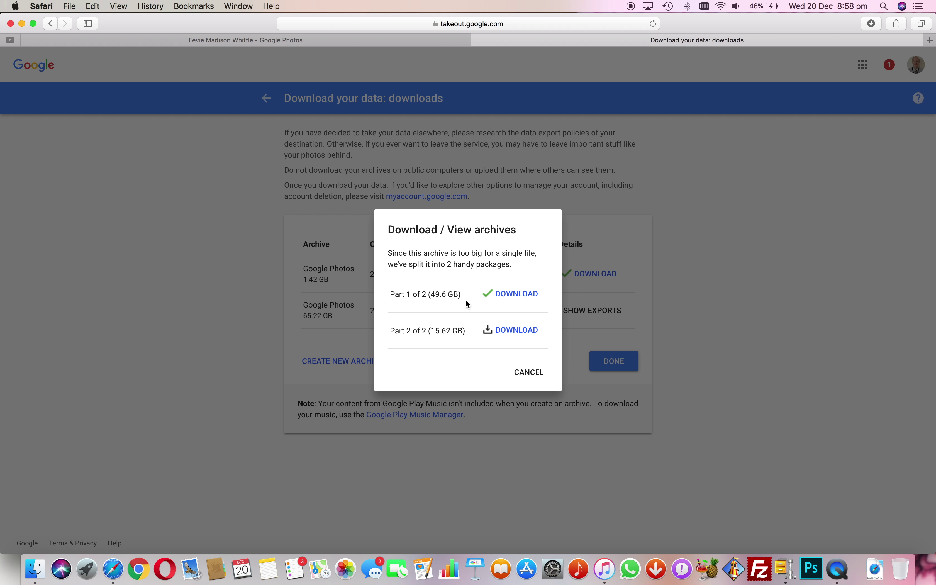
drag(462, 295, 428, 296)
drag(402, 329, 437, 326)
click(455, 328)
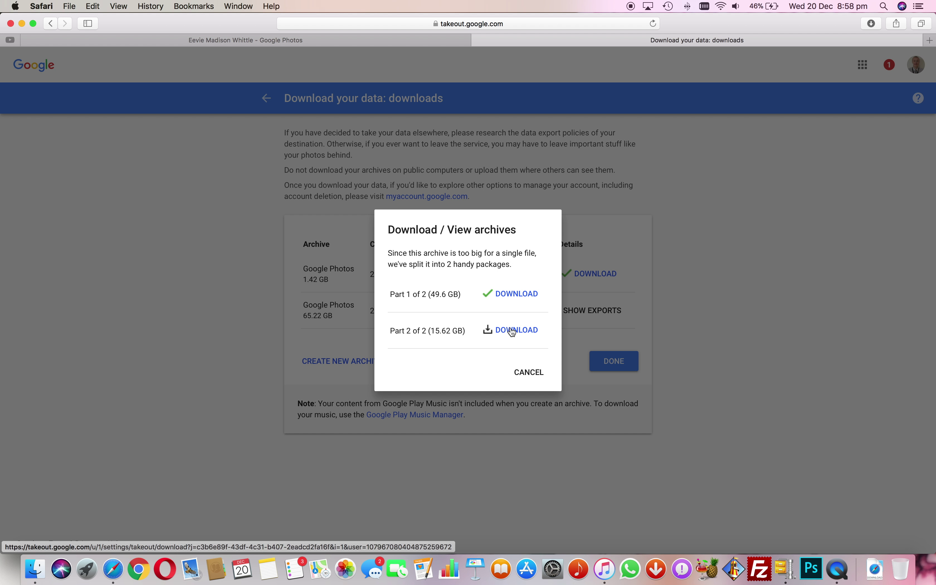
click(528, 371)
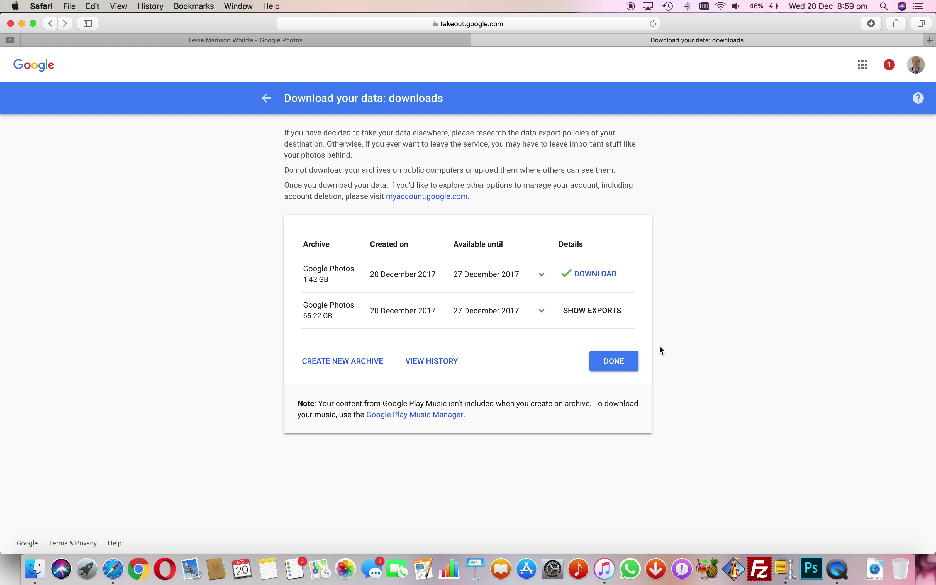
Step: Leave the archive downloads, look through the Personal info & privacy page, and open the Privacy Check-up
click(266, 98)
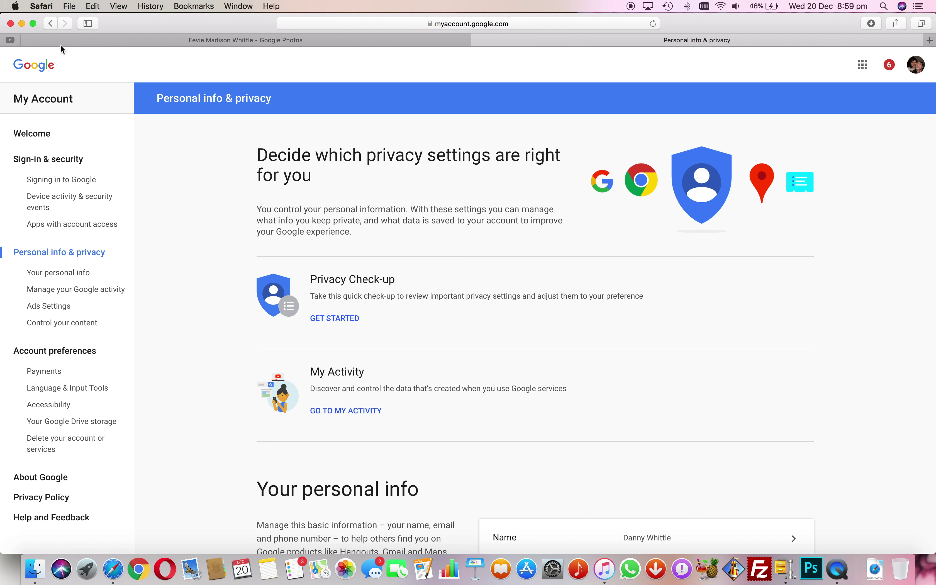
scroll(332, 345, down, 6)
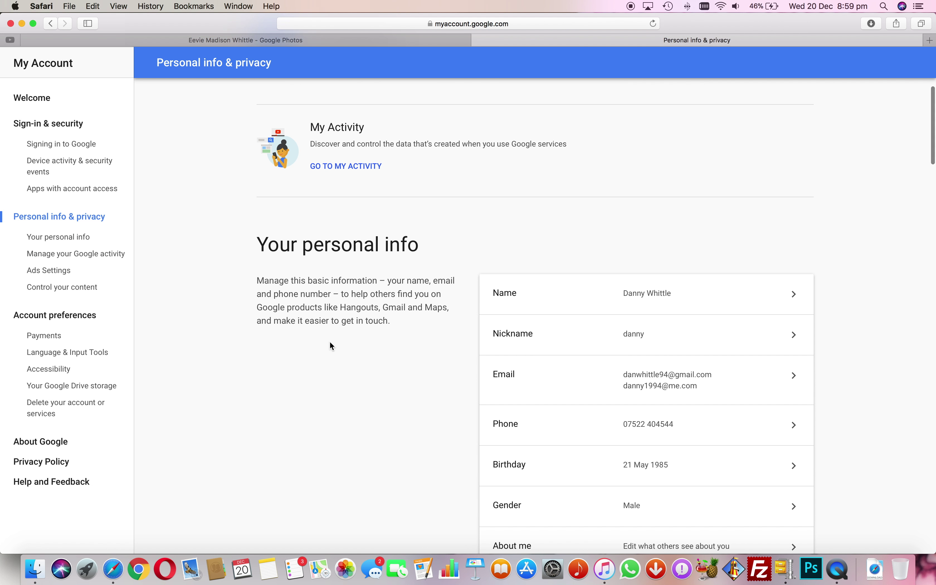
scroll(331, 345, down, 9)
scroll(330, 342, up, 15)
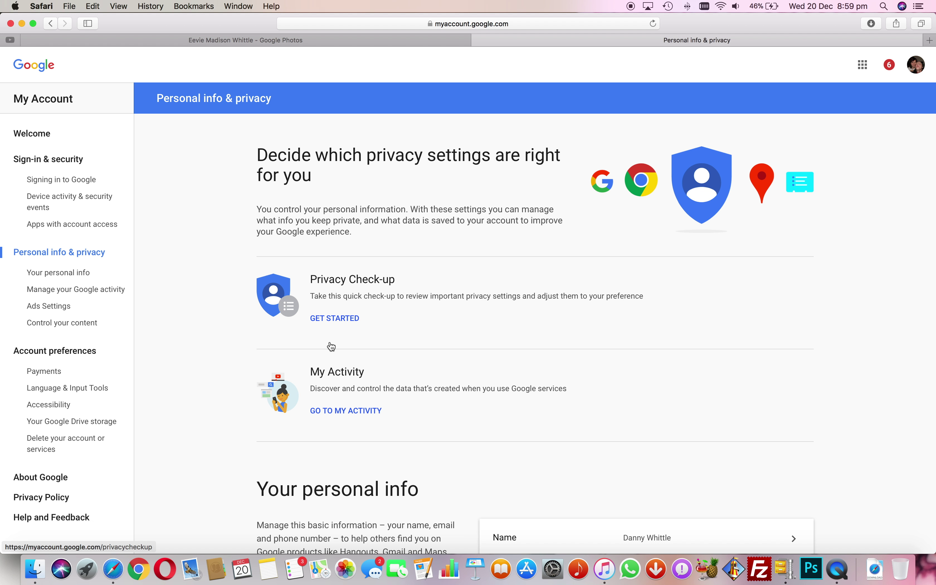
click(331, 345)
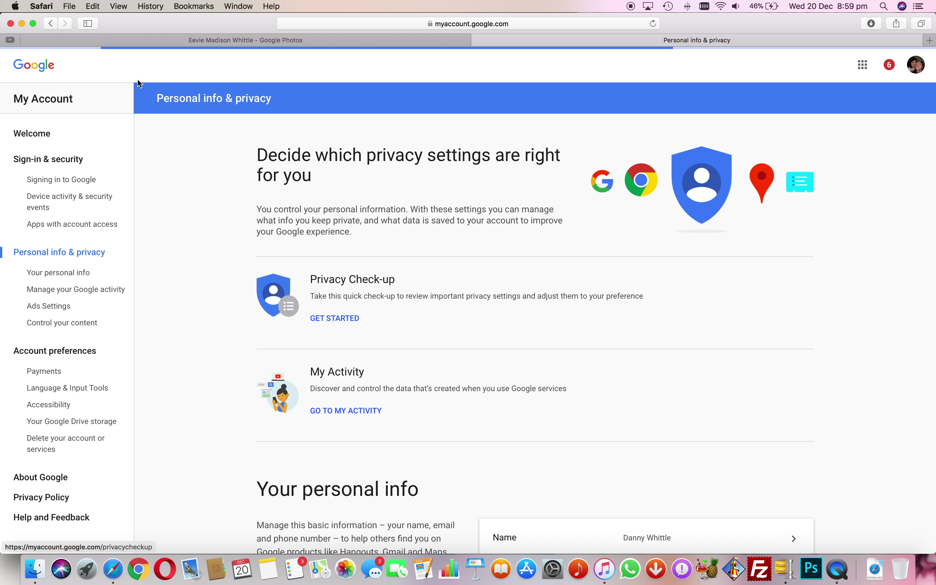